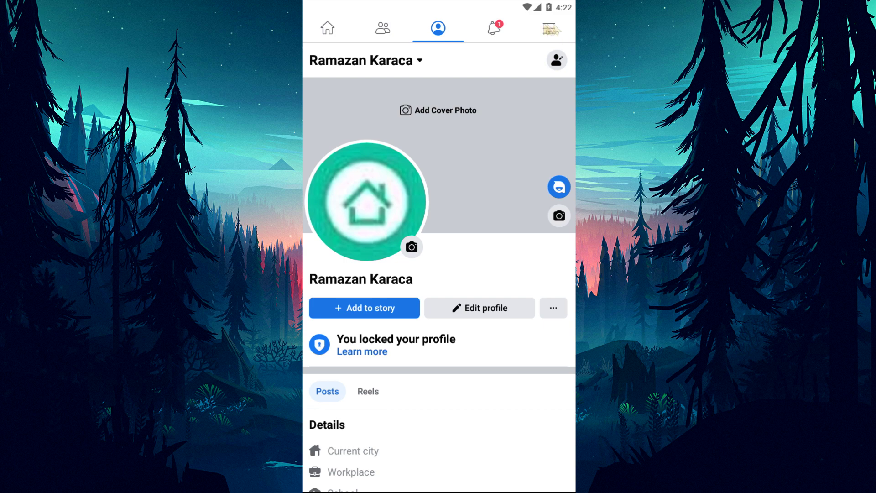
# - Change the hidden Marketplace shortcut to Auto in the navigation bar settings, then return to the feed
pyautogui.click(546, 29)
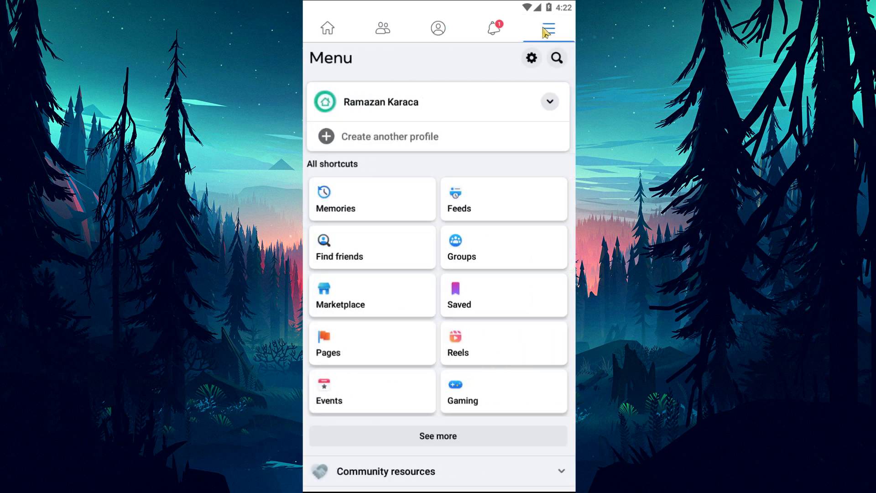
pyautogui.scroll(-3, 356, 322)
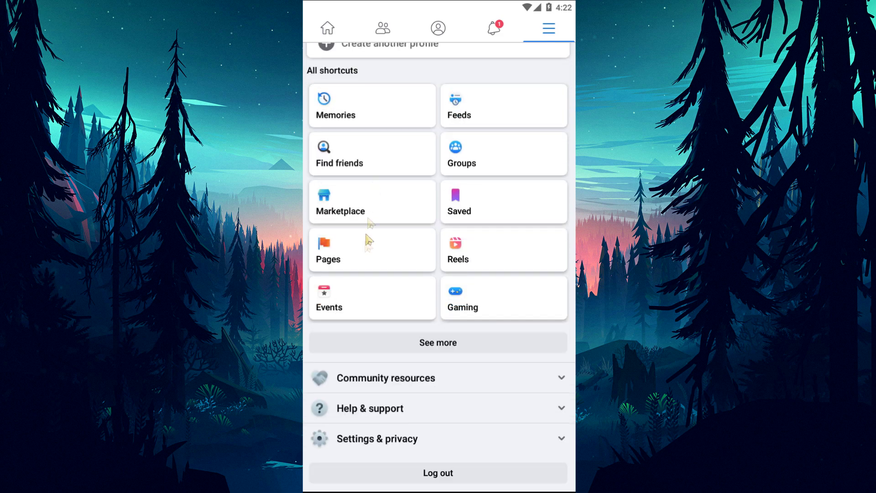
pyautogui.click(412, 449)
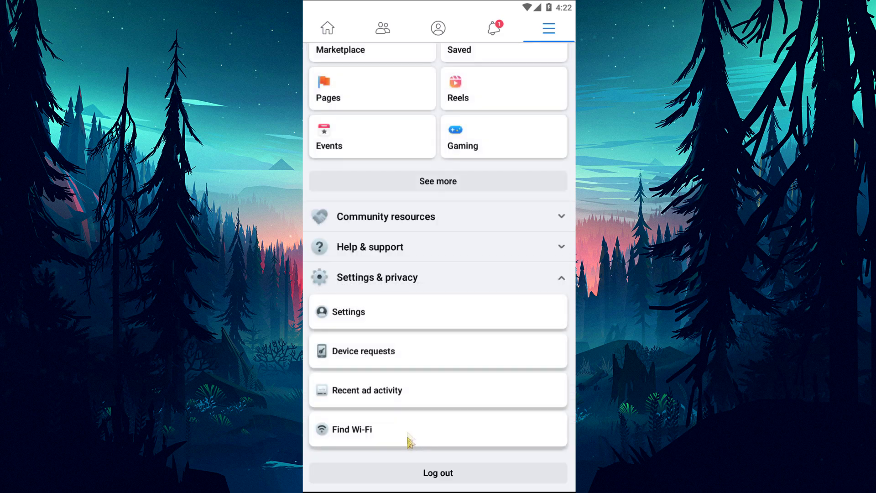
pyautogui.click(368, 316)
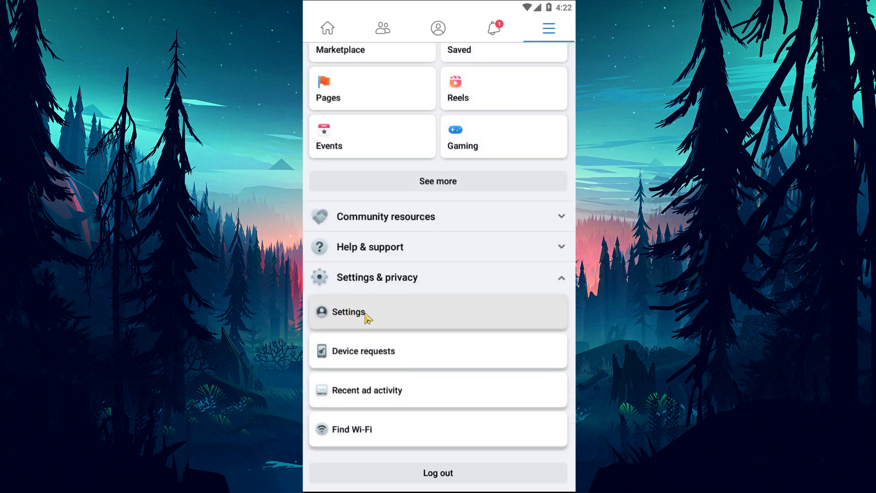
pyautogui.scroll(-2, 381, 193)
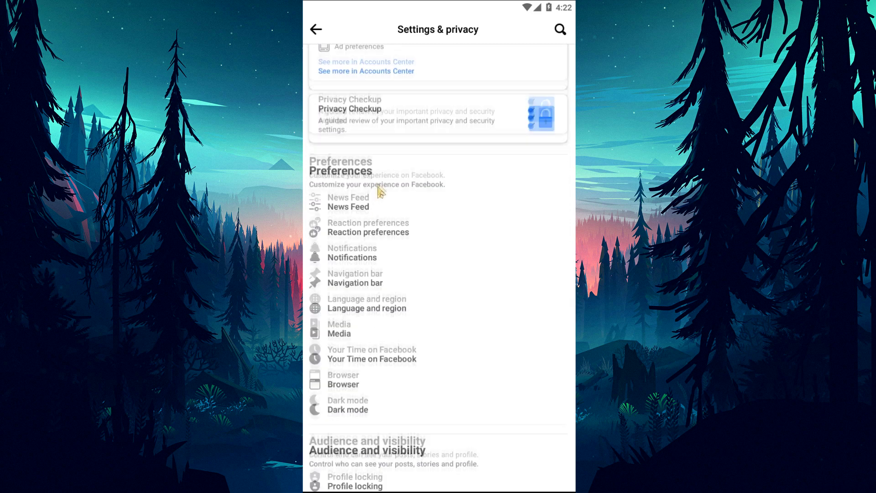
pyautogui.click(368, 269)
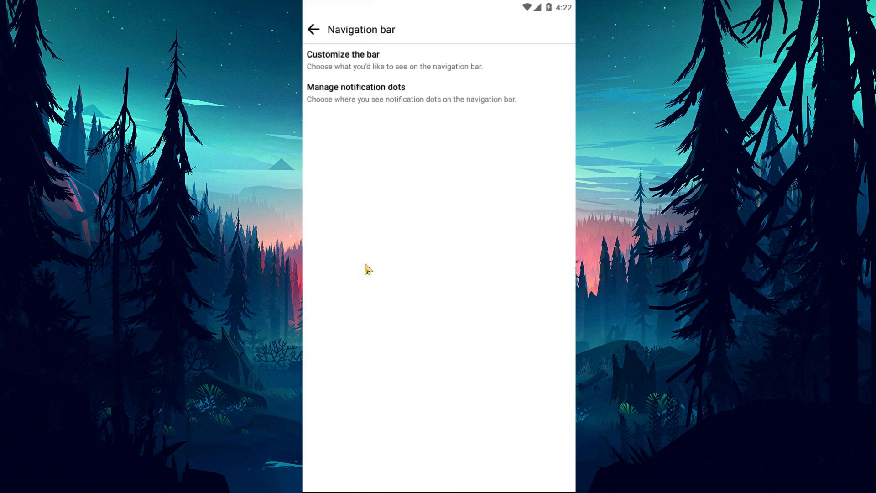
pyautogui.click(377, 58)
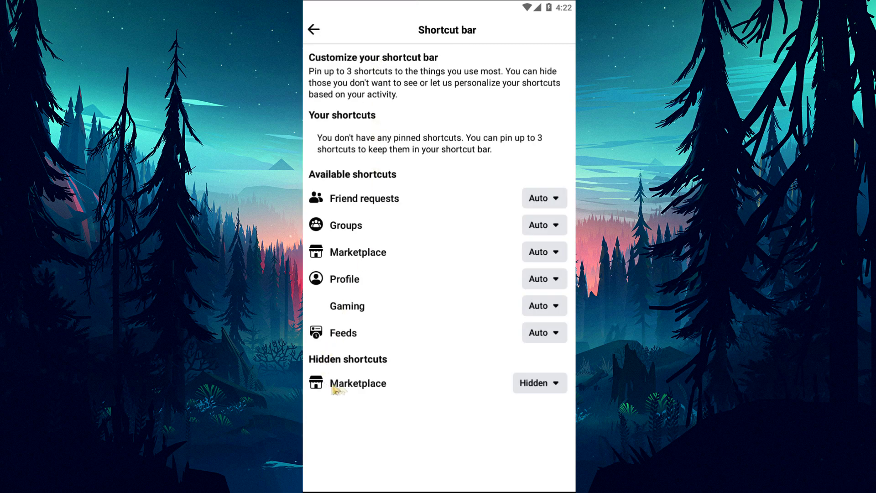
pyautogui.click(540, 382)
pyautogui.click(410, 452)
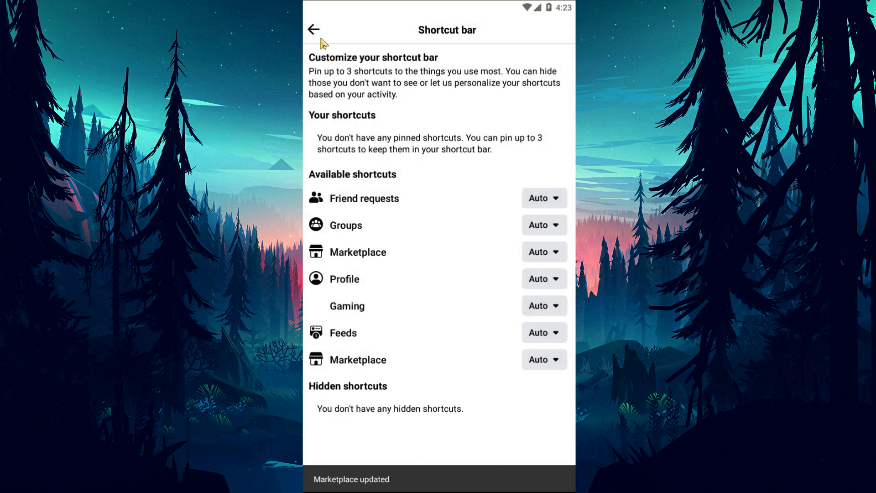
pyautogui.click(314, 30)
pyautogui.click(314, 29)
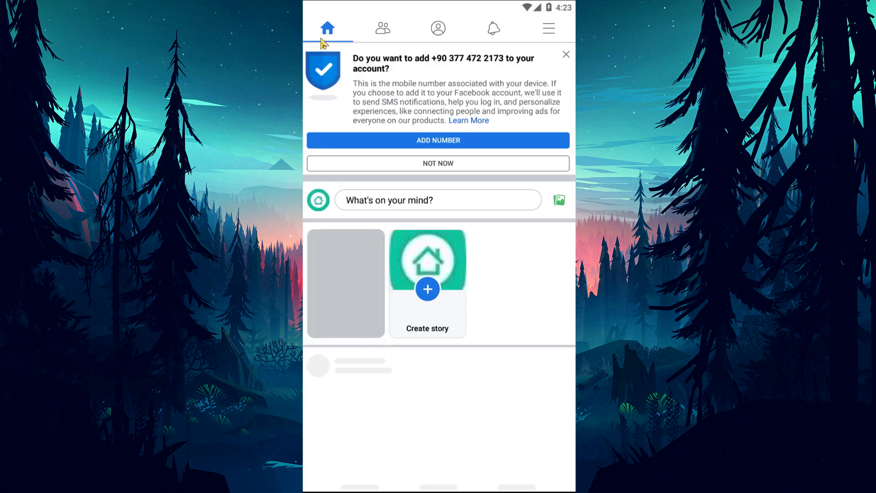
pyautogui.click(549, 29)
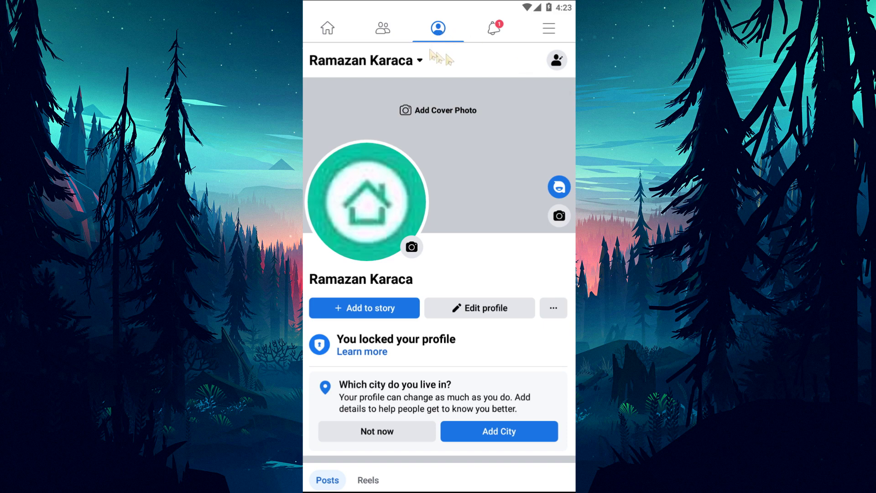
pyautogui.click(549, 28)
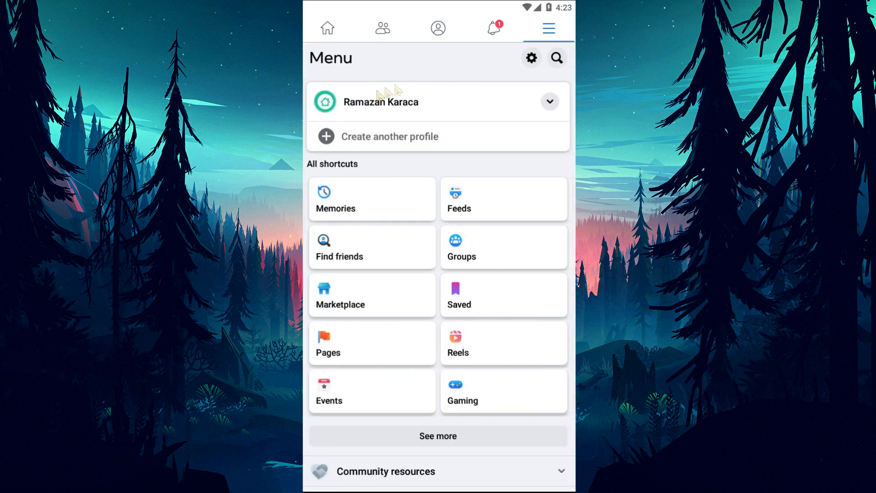
pyautogui.click(394, 103)
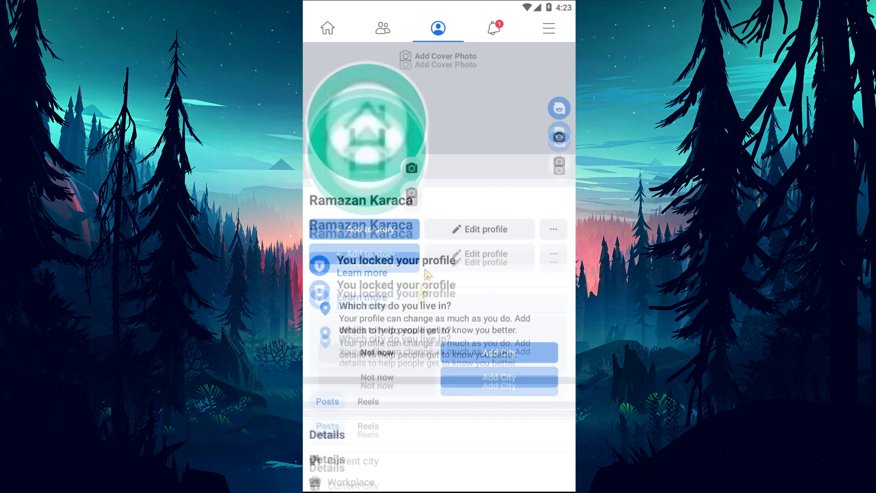
pyautogui.scroll(-5, 398, 274)
pyautogui.scroll(-2, 408, 204)
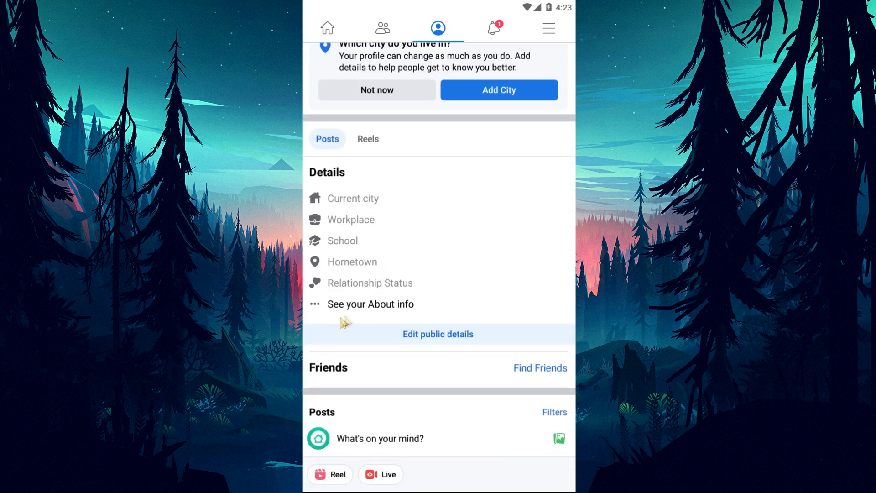
pyautogui.click(392, 312)
pyautogui.scroll(-3, 397, 329)
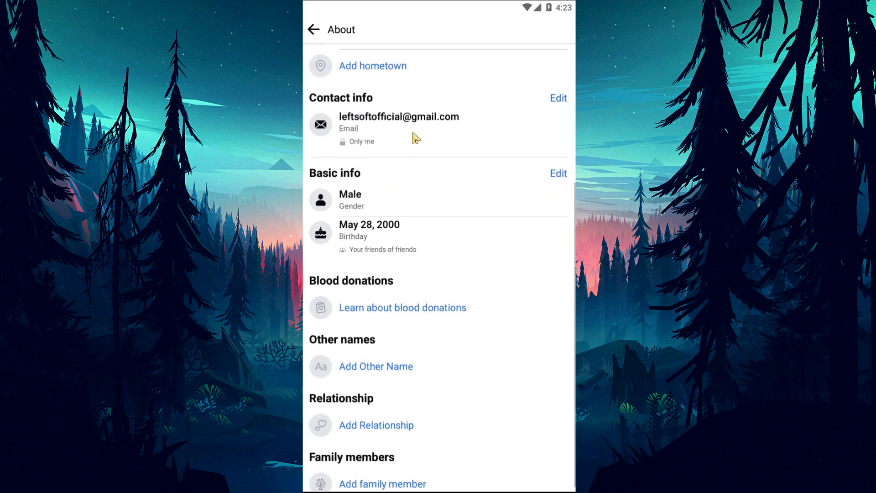
pyautogui.click(559, 173)
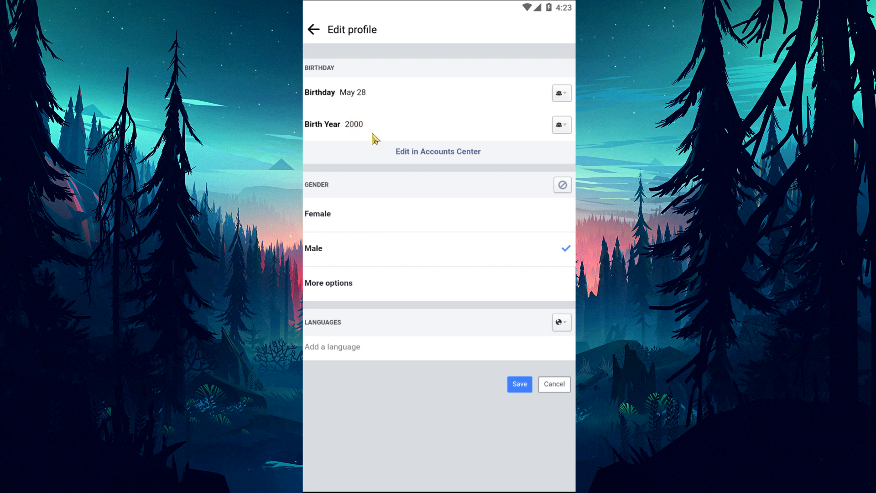
# - Try changing the birth year to 1997, then cancel, keeping the birthday May 28, 2000
pyautogui.click(433, 162)
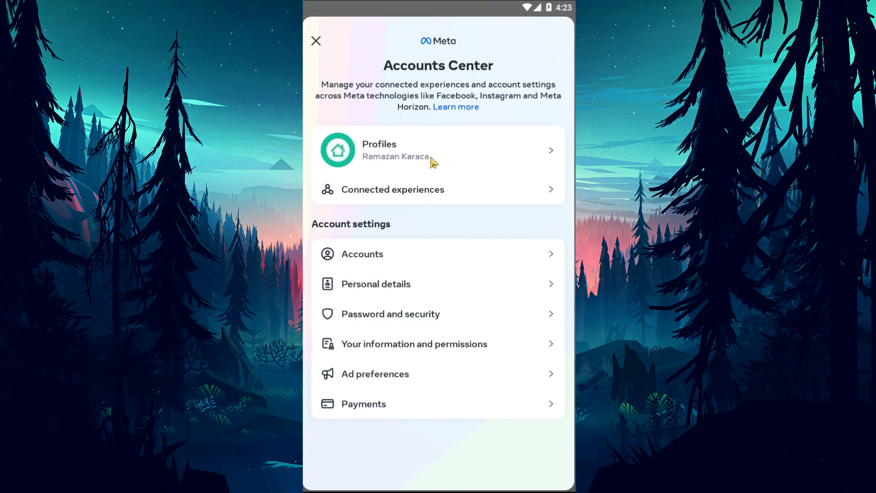
pyautogui.click(433, 162)
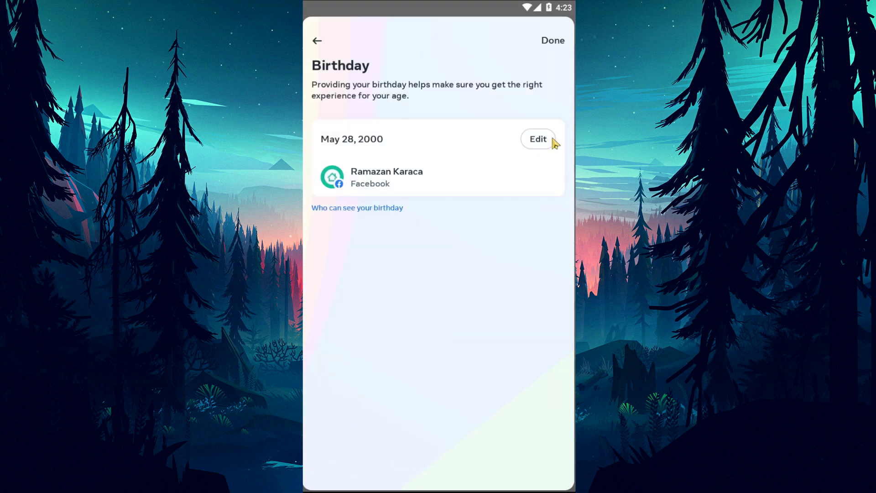
pyautogui.click(540, 142)
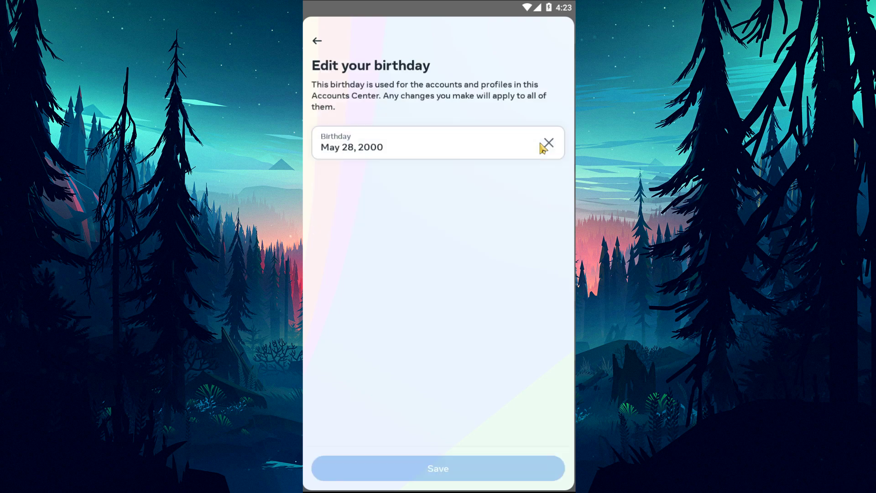
pyautogui.click(372, 148)
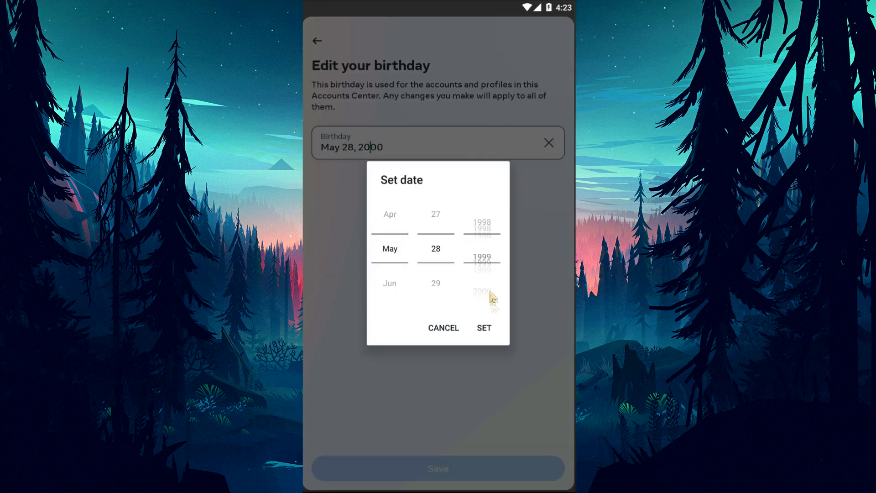
pyautogui.moveTo(482, 214); pyautogui.dragTo(499, 315)
pyautogui.click(485, 328)
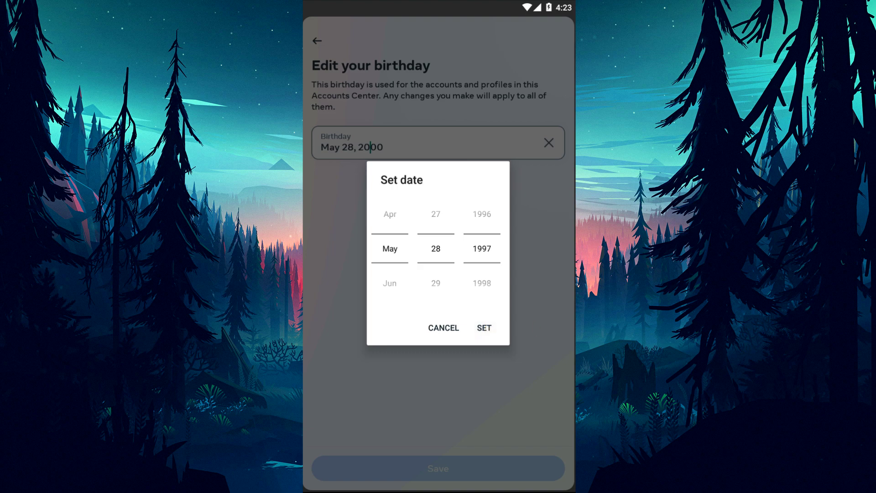
pyautogui.click(444, 328)
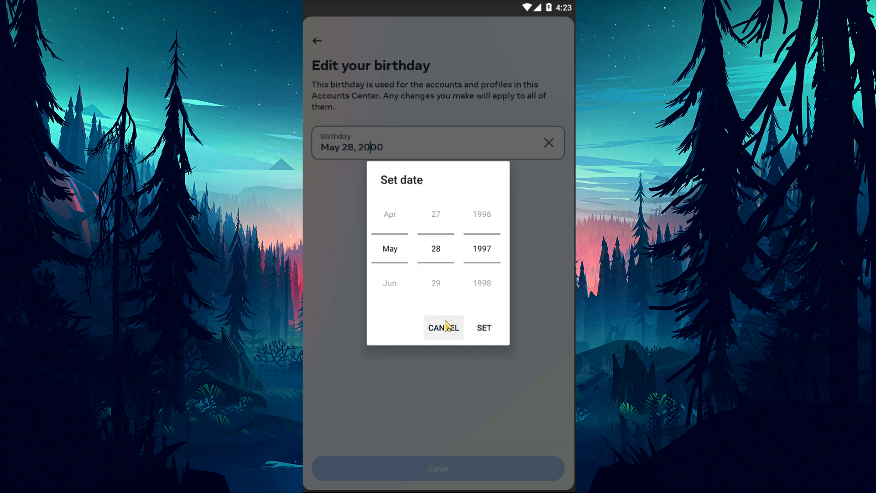
pyautogui.click(318, 42)
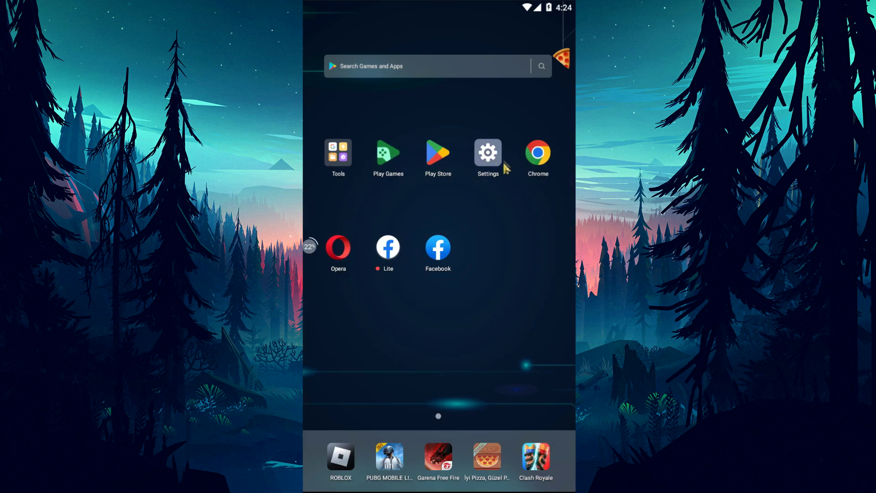
# - Clear Facebook's app data in its Android storage settings, resetting it to 0 B
pyautogui.click(488, 157)
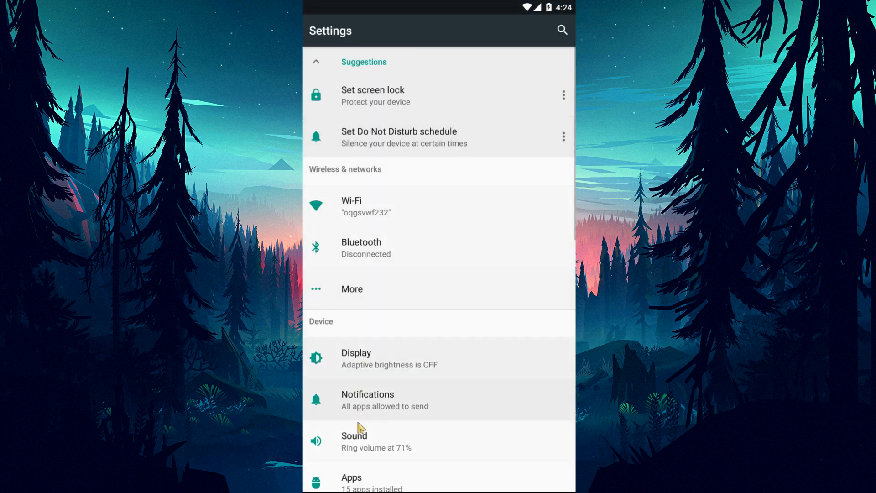
pyautogui.scroll(-5, 401, 301)
pyautogui.click(390, 282)
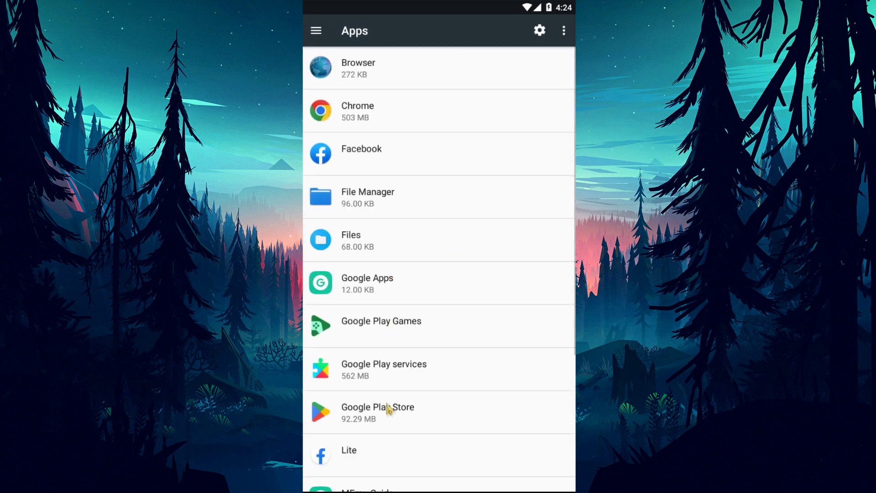
pyautogui.scroll(-5, 390, 410)
pyautogui.scroll(3, 422, 316)
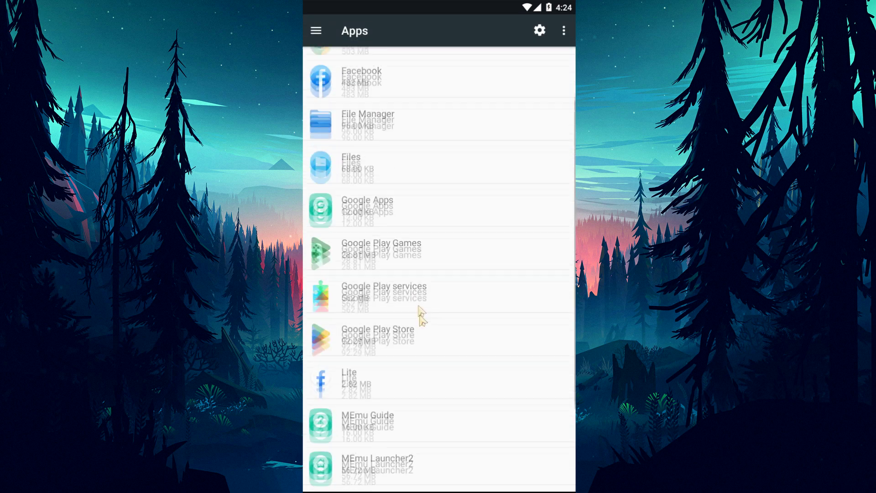
pyautogui.click(374, 126)
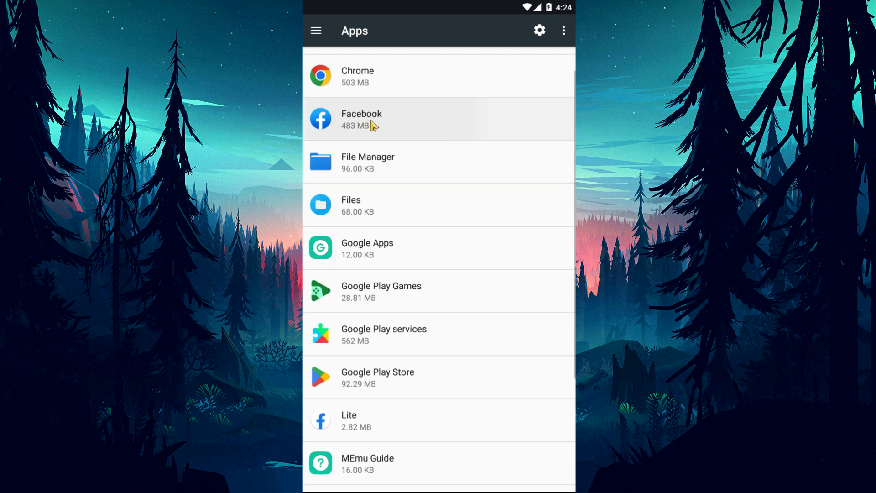
pyautogui.click(379, 154)
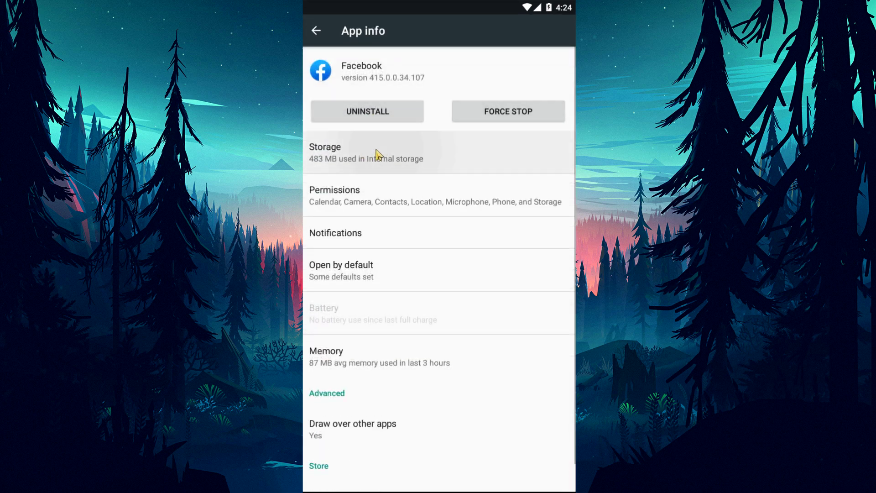
pyautogui.click(368, 172)
pyautogui.click(538, 282)
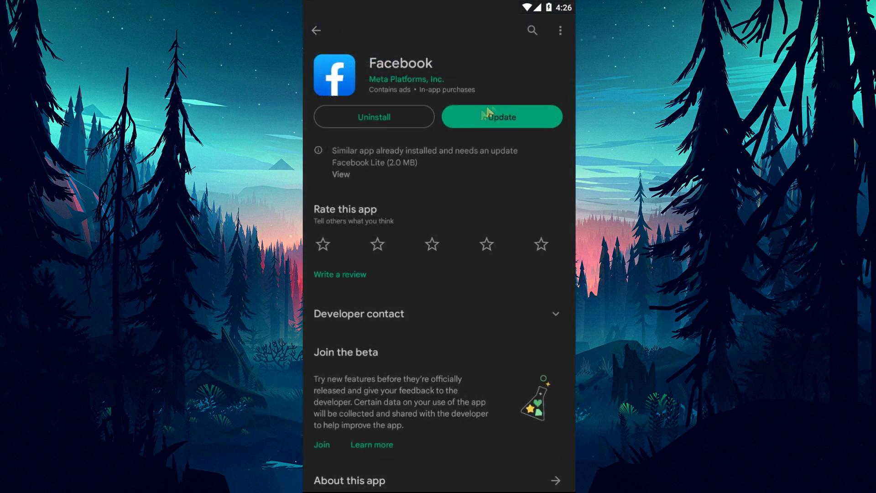
# - Update Facebook in Play Store, then uninstall and reinstall it
pyautogui.click(504, 120)
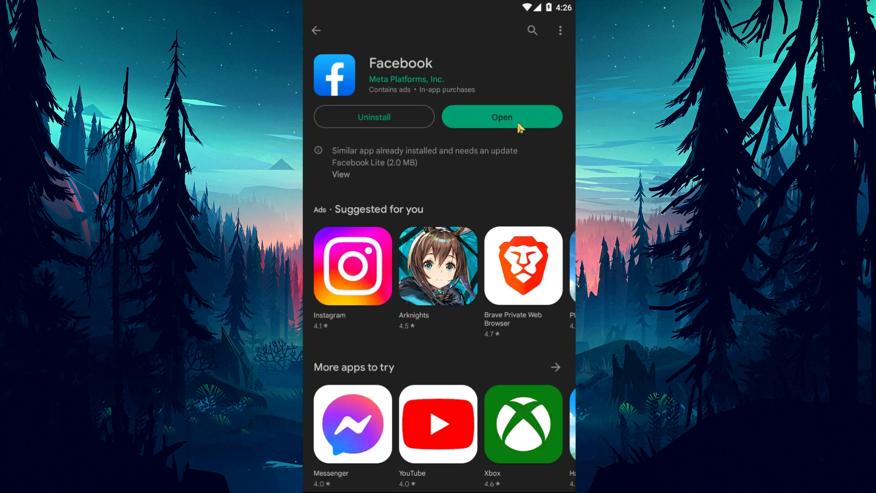
pyautogui.click(369, 115)
pyautogui.click(535, 267)
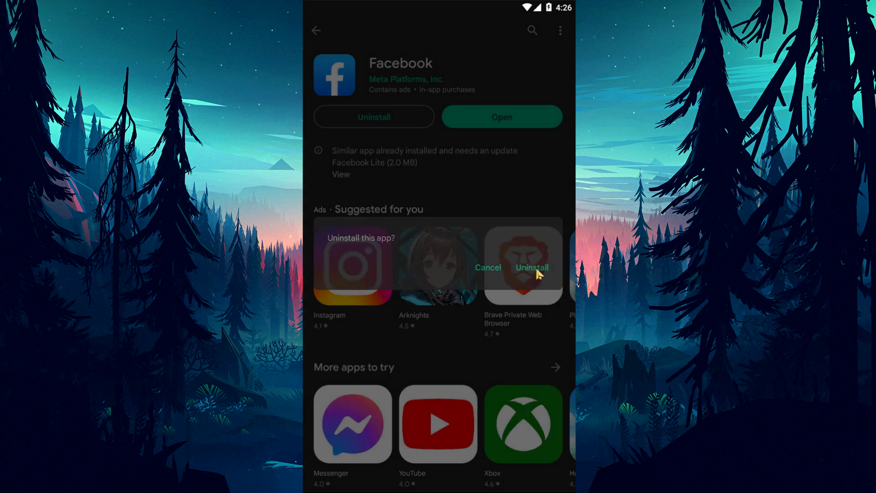
pyautogui.click(439, 117)
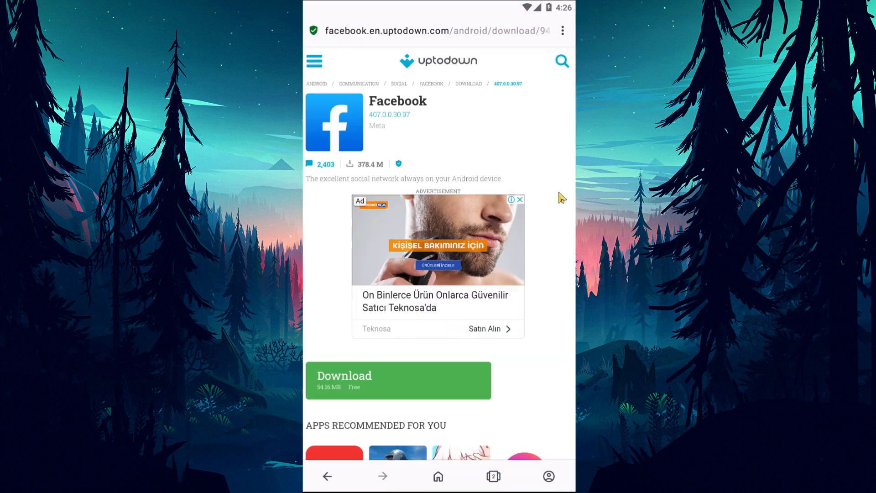
# - Download the Facebook 407.0.0.30.97 APK from Uptodown and confirm completion in notifications
pyautogui.click(360, 385)
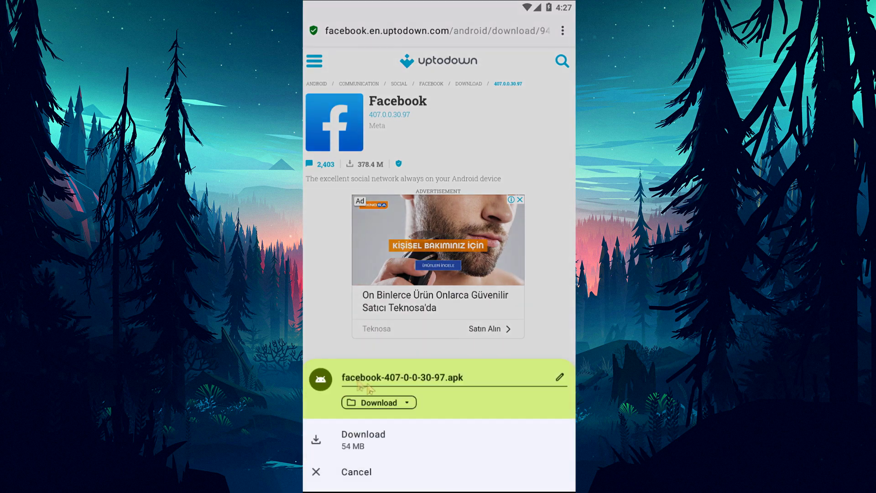
pyautogui.click(389, 445)
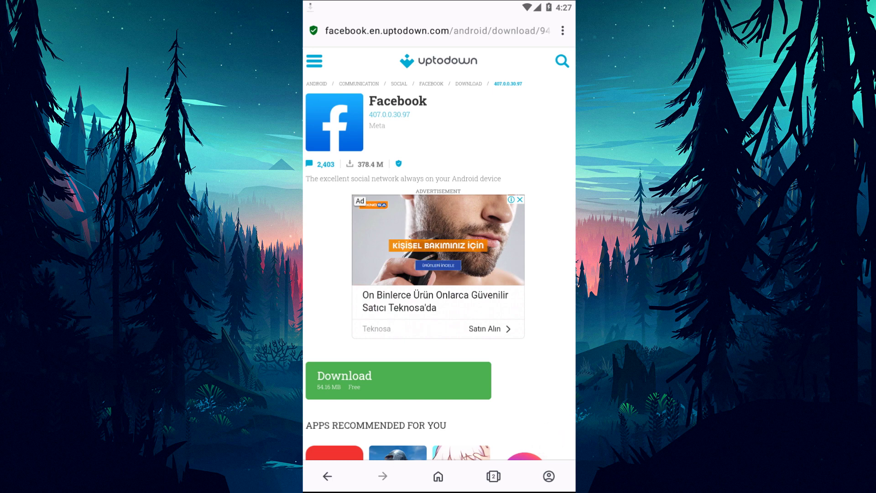
pyautogui.press('Home')
pyautogui.moveTo(367, 9); pyautogui.dragTo(398, 124)
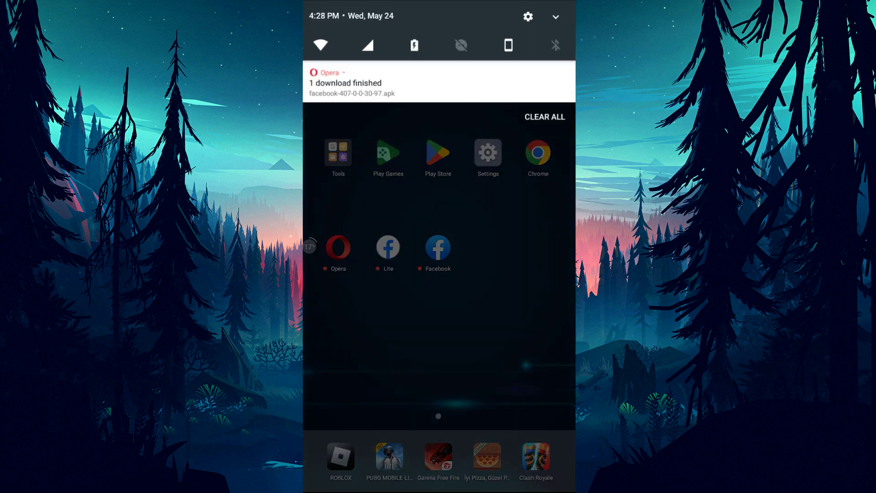
# - Uninstall Facebook from the home screen, then launch File Manager from the Tools folder
pyautogui.click(421, 90)
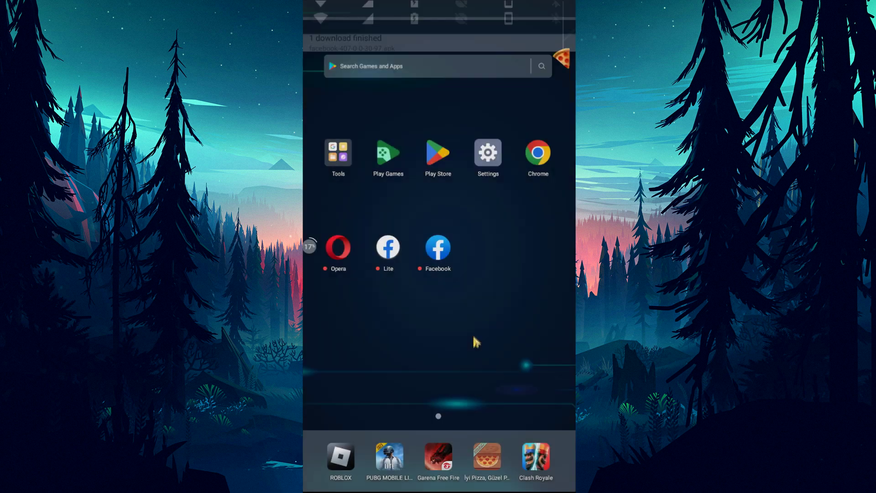
pyautogui.click(439, 250)
pyautogui.click(438, 344)
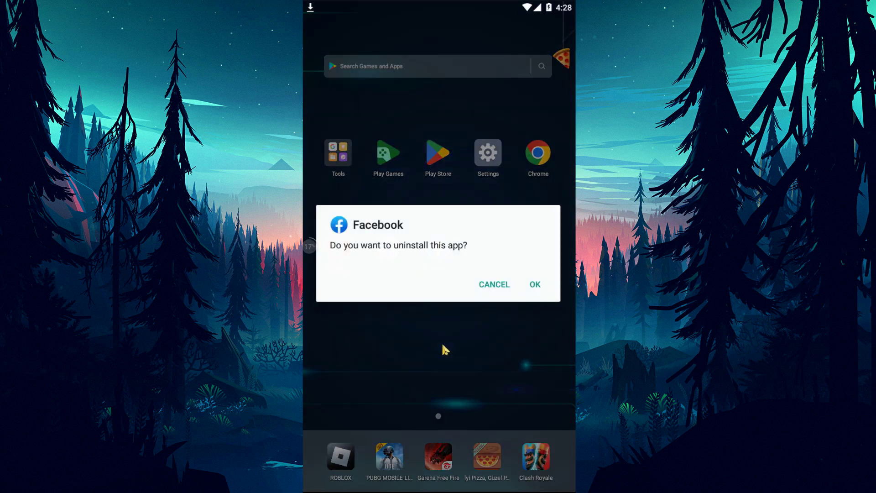
pyautogui.click(537, 284)
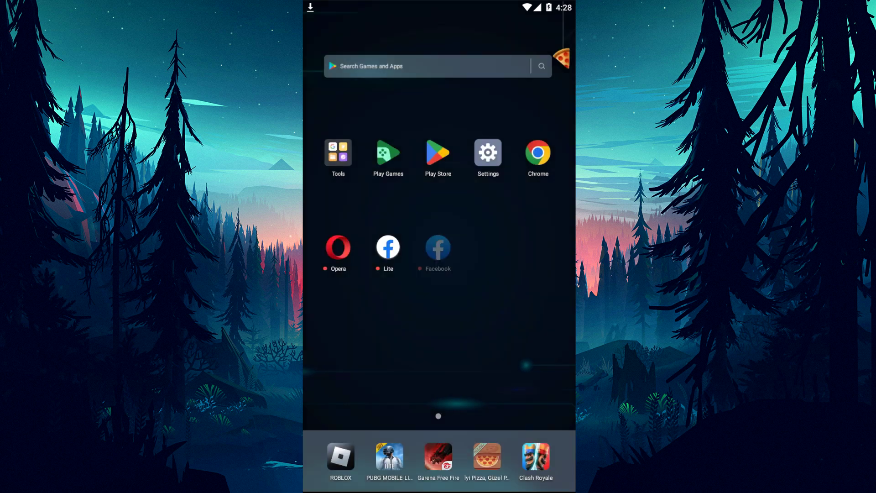
pyautogui.click(350, 156)
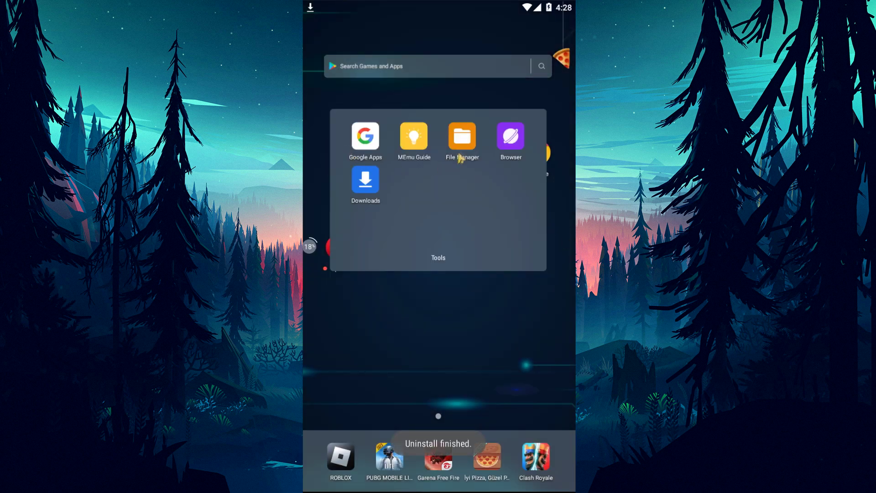
pyautogui.click(472, 137)
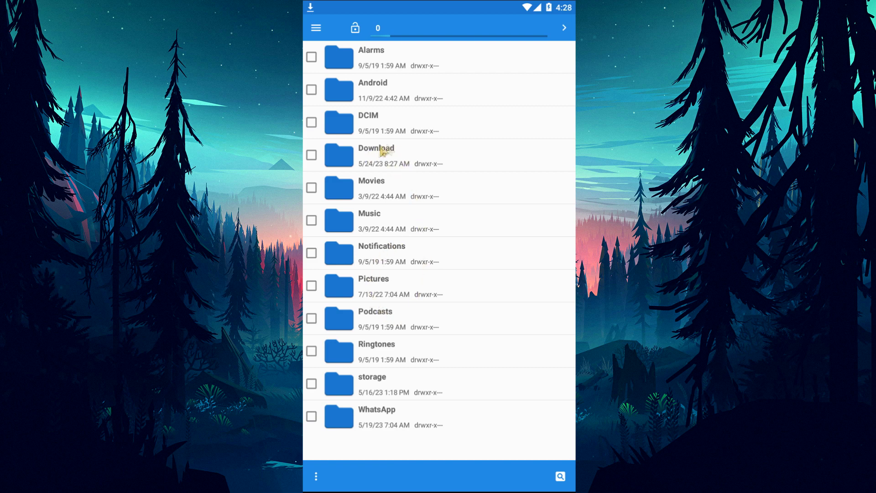
# - Install facebook-407-0-0-30-97.apk from the Download folder and launch it
pyautogui.click(391, 162)
pyautogui.click(395, 122)
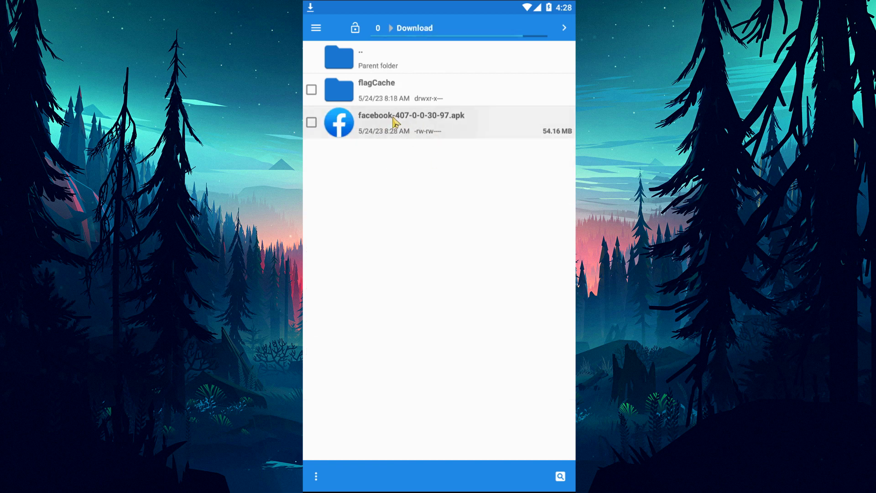
pyautogui.click(549, 472)
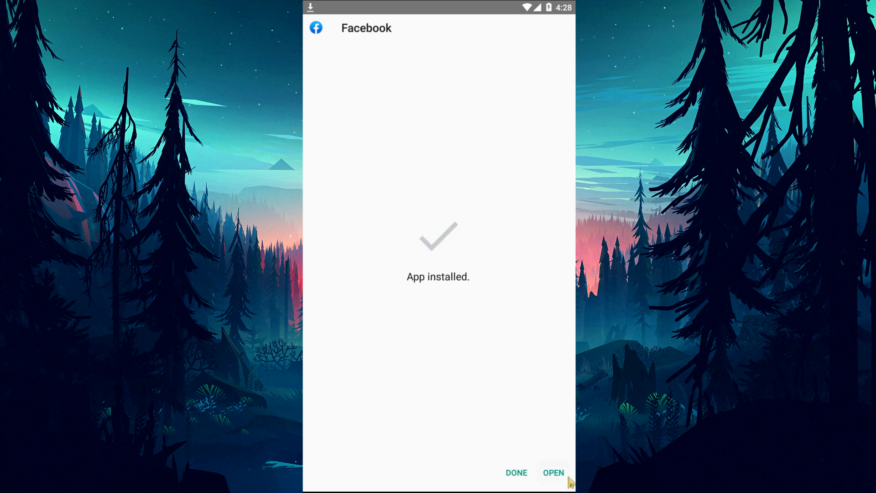
pyautogui.click(554, 473)
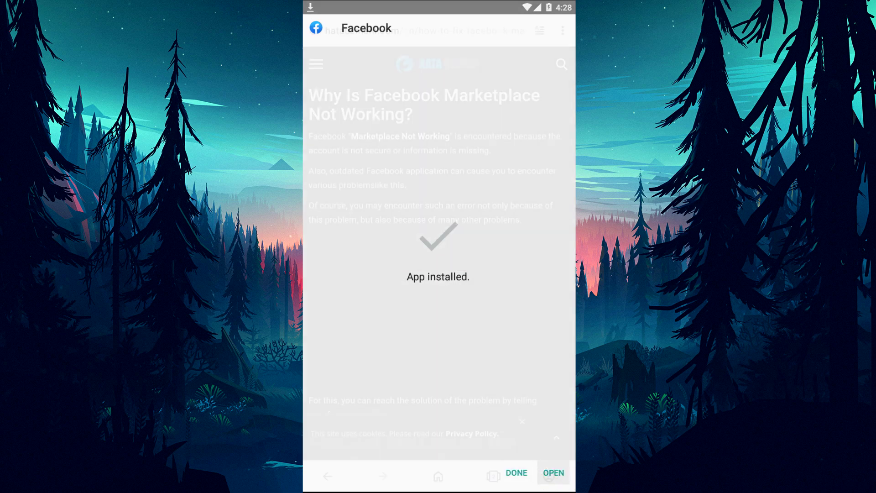